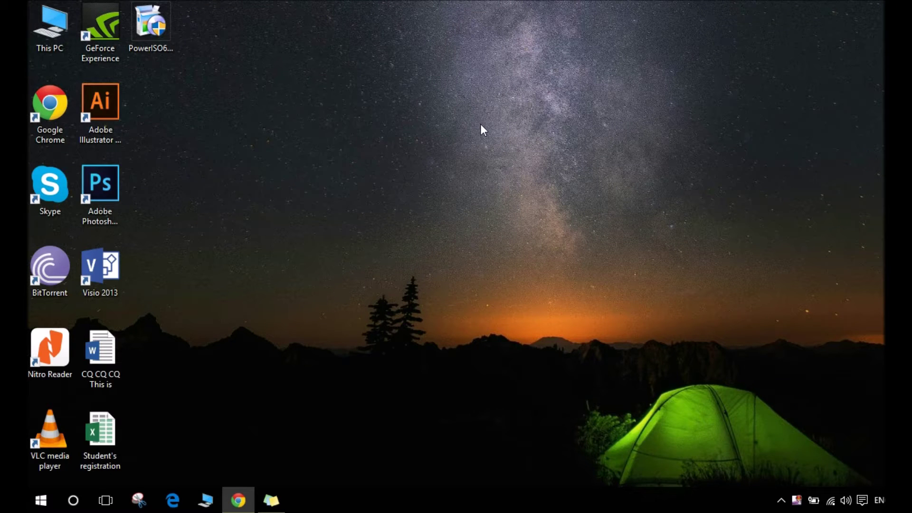
Step: Go to Settings > Update & security and highlight the 0% download status of the Office 2013 updates
left_click(41, 500)
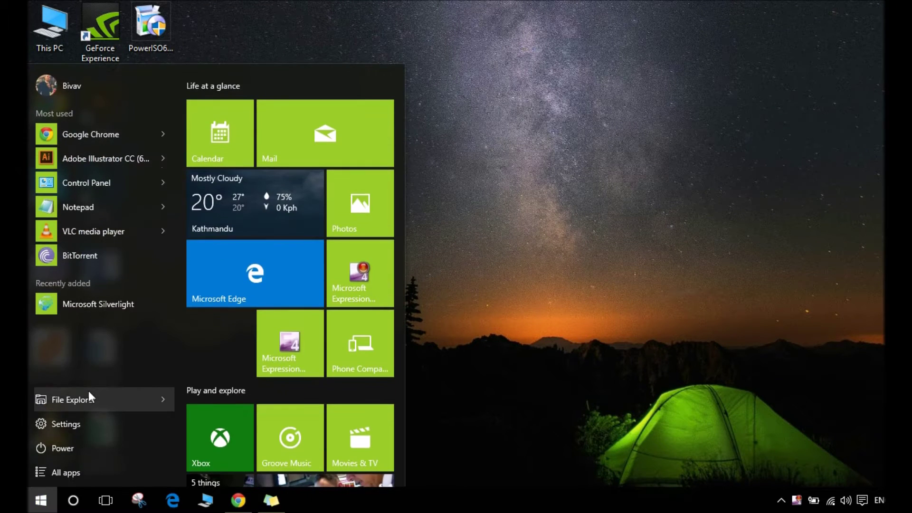
left_click(75, 426)
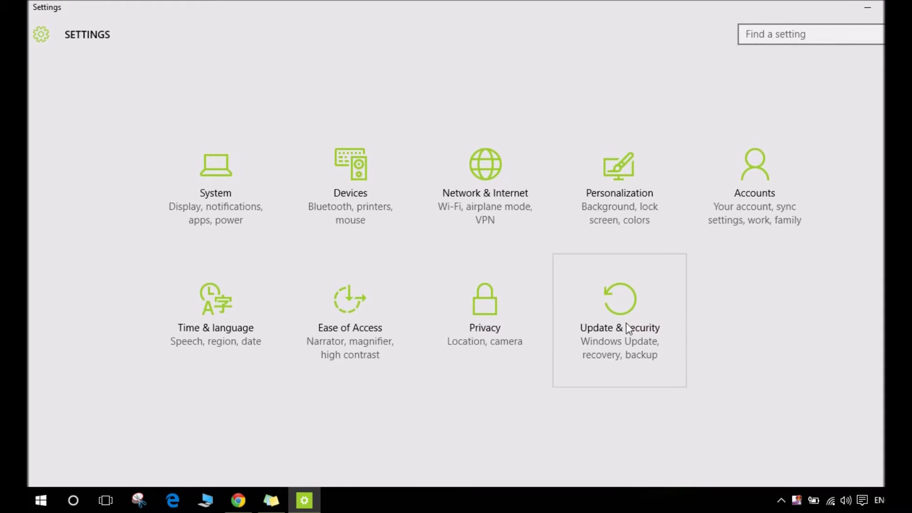
left_click(620, 330)
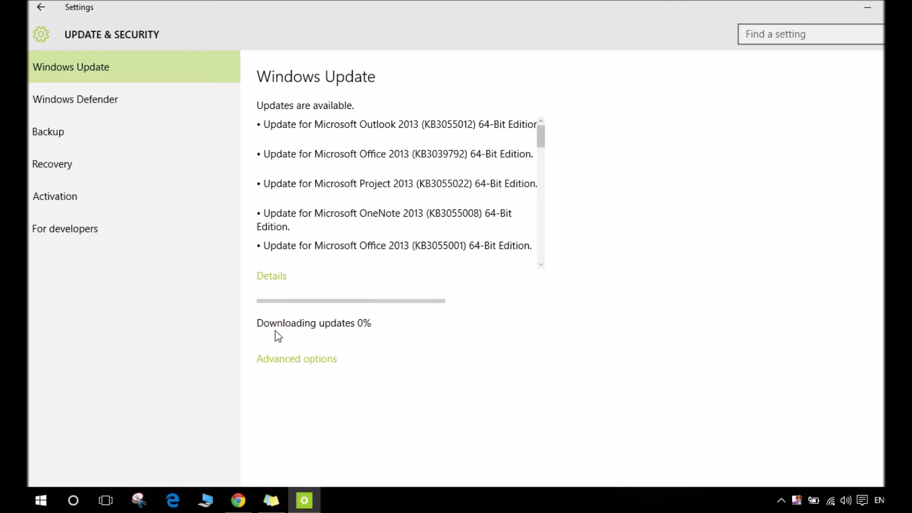
left_click_drag(269, 324, 343, 323)
Step: Restore the Settings window to a smaller size and show the tray battery flyout at 88%
left_click(530, 151)
mouse_move(542, 141)
left_mouse_down()
mouse_move(544, 265)
mouse_move(550, 132)
left_mouse_up()
left_click_drag(456, 2, 426, 36)
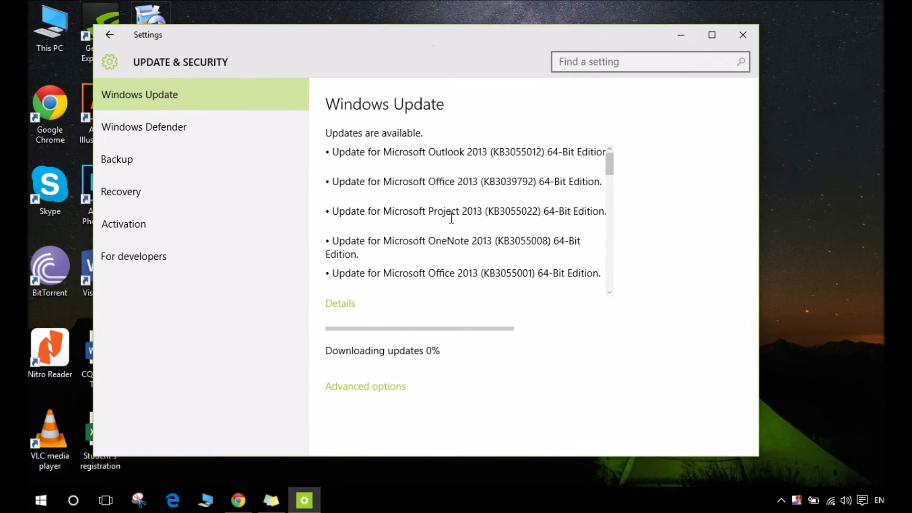
left_click_drag(610, 164, 637, 77)
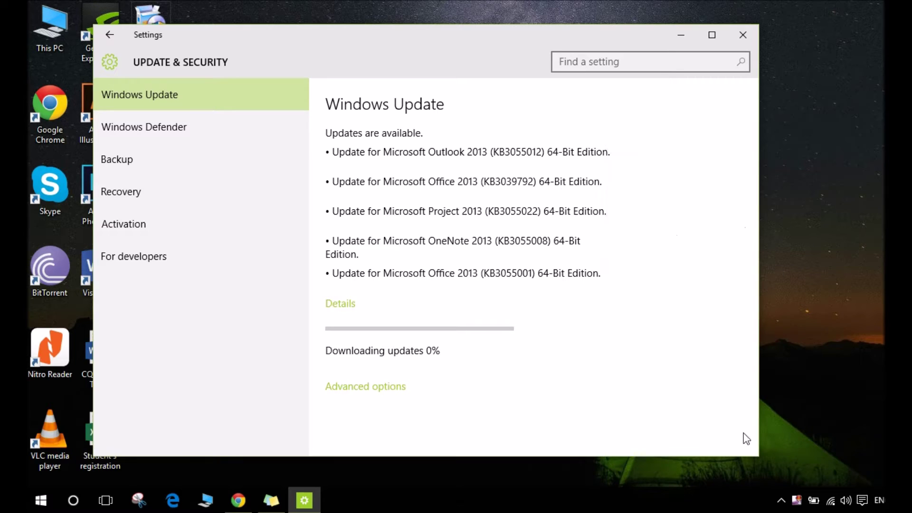
left_click(813, 501)
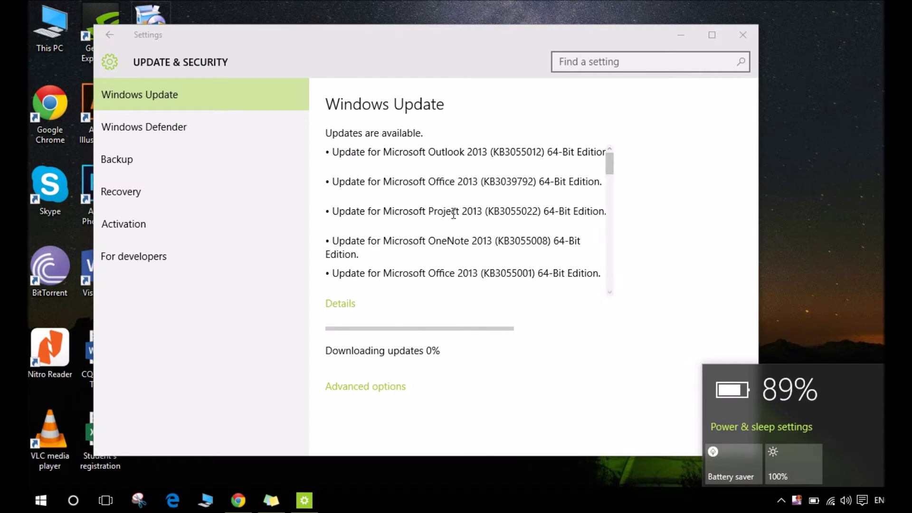
left_click(739, 465)
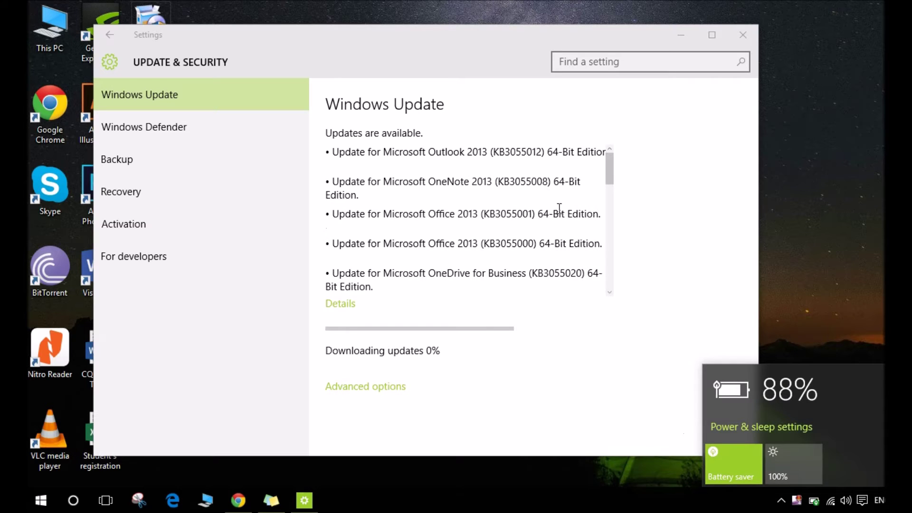
Step: Scroll to and highlight the paused-downloads message, then switch to the Forbes article
scroll(559, 213, "down", 1)
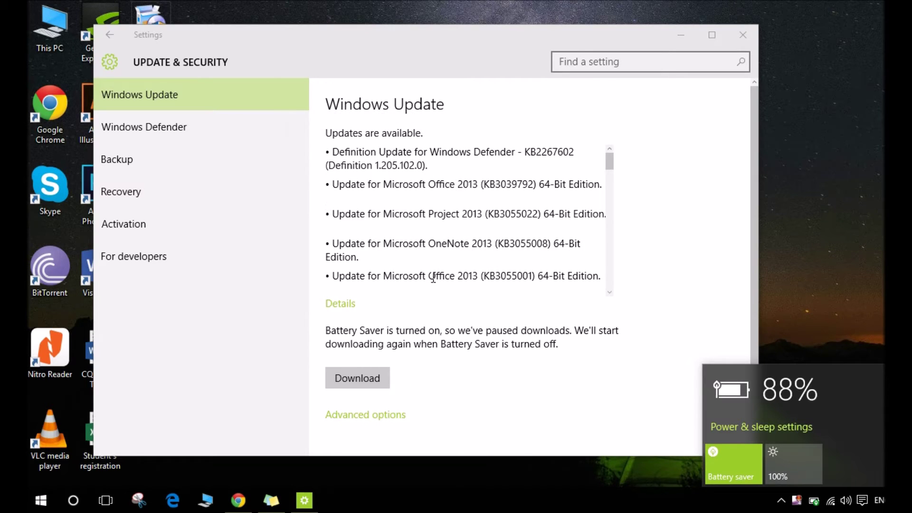
left_click_drag(326, 330, 474, 331)
left_click(475, 331)
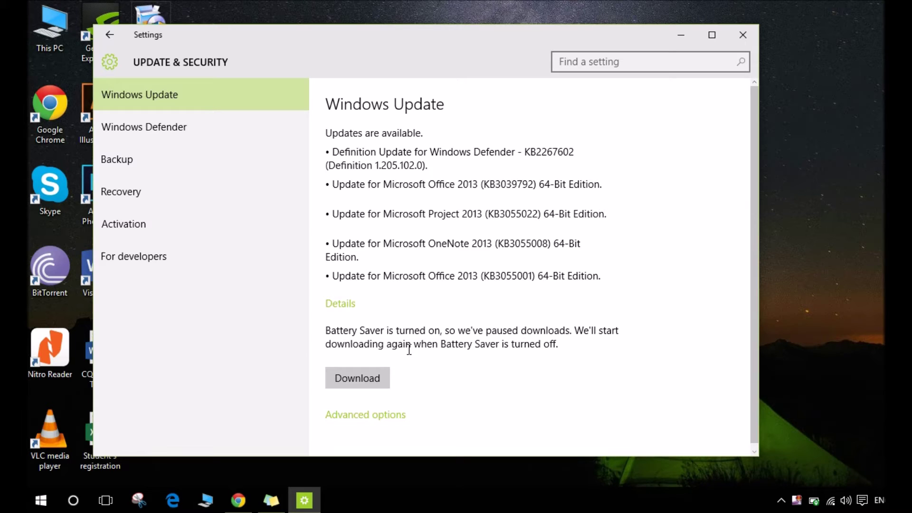
left_click(238, 500)
Step: Scroll the Forbes article and highlight Microsoft's official line passage
scroll(369, 352, "down", 6)
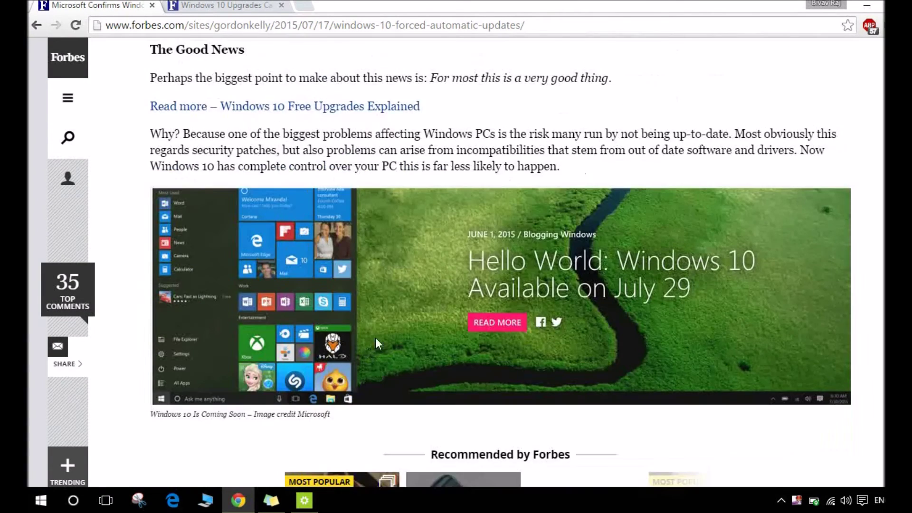
scroll(373, 346, "up", 8)
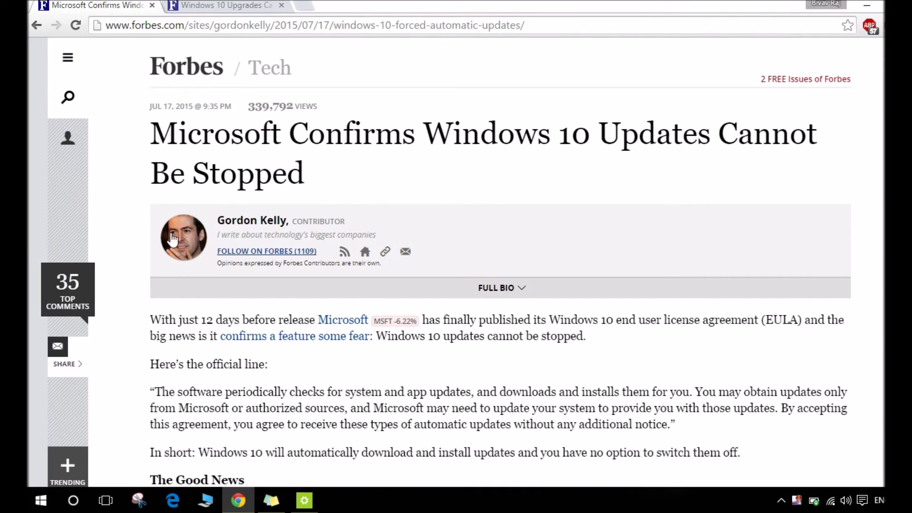
scroll(152, 235, "down", 3)
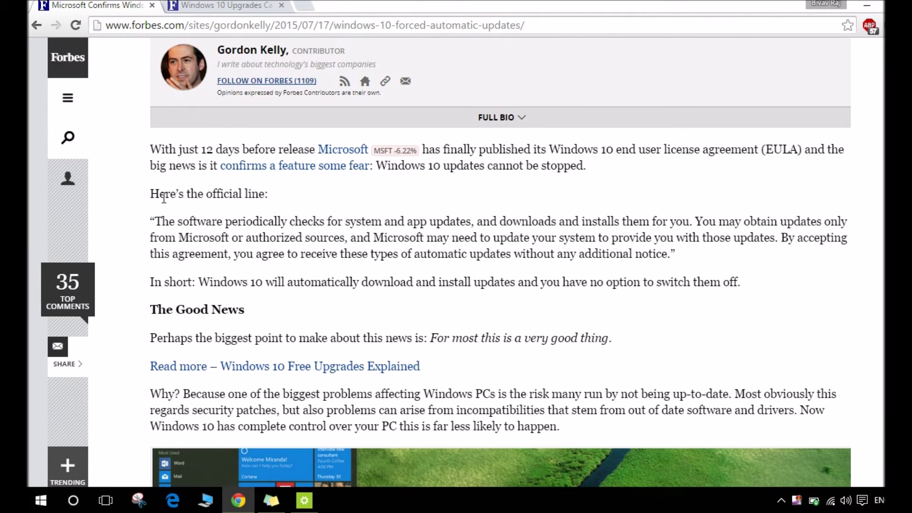
left_click_drag(151, 193, 255, 221)
left_click(223, 228)
Step: Highlight the 'By accepting' EULA quote and the 'In short' sentence about forced updates
left_click_drag(781, 237, 231, 253)
left_click(269, 253)
left_click_drag(265, 282, 700, 298)
left_click(555, 282)
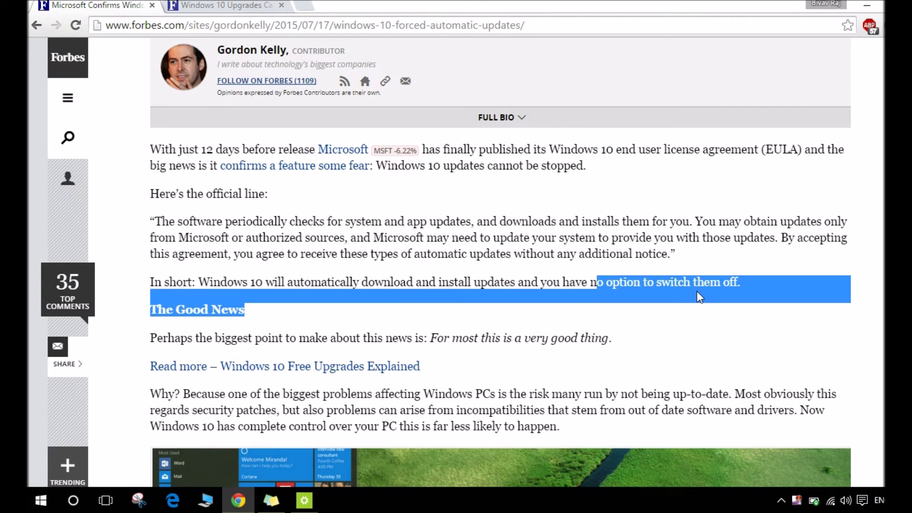
left_click(517, 277)
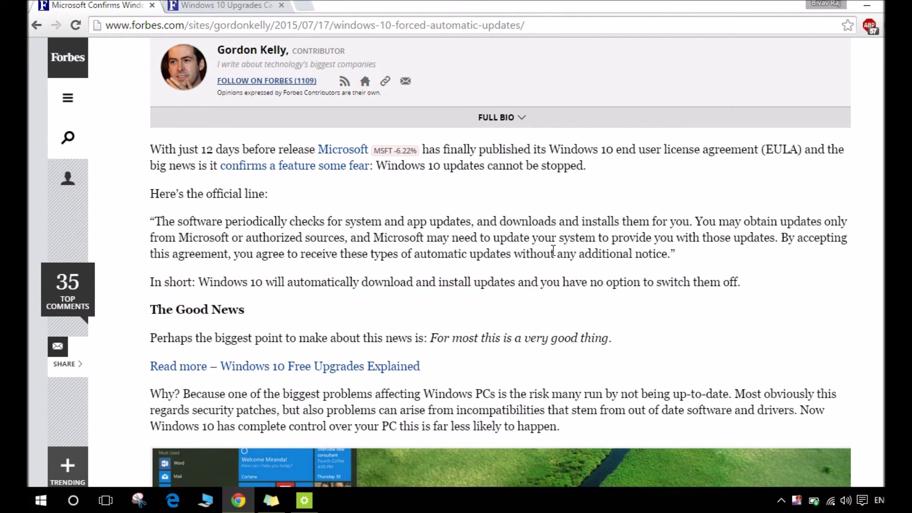
Step: Minimize Chrome, then toggle Battery Saver off and back on from the tray battery flyout
left_click(867, 5)
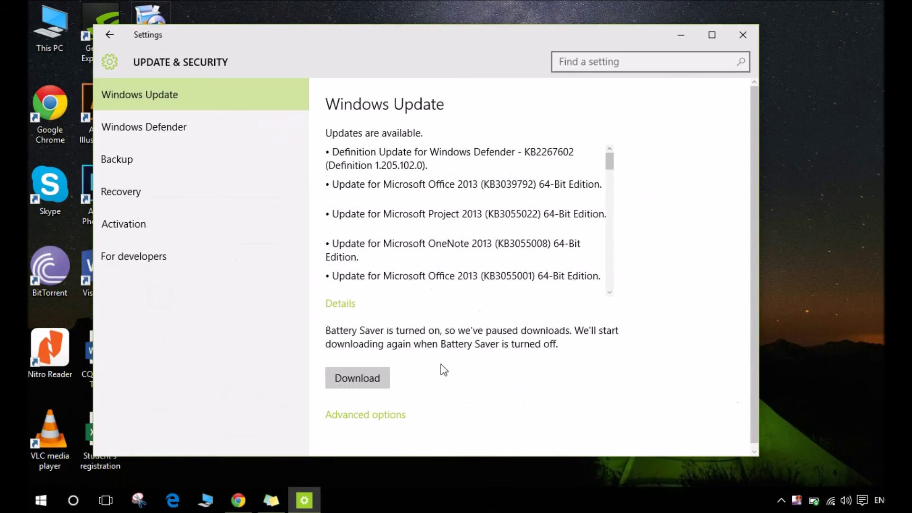
left_click(813, 500)
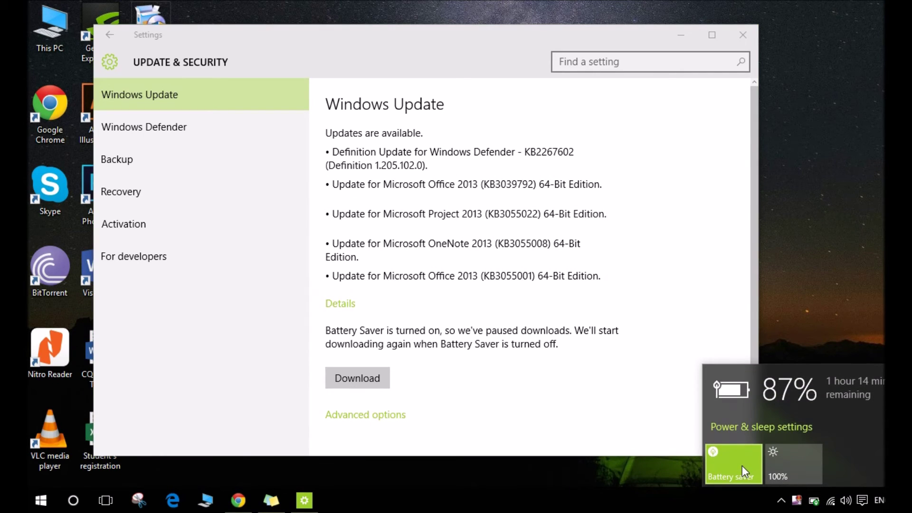
left_click(741, 465)
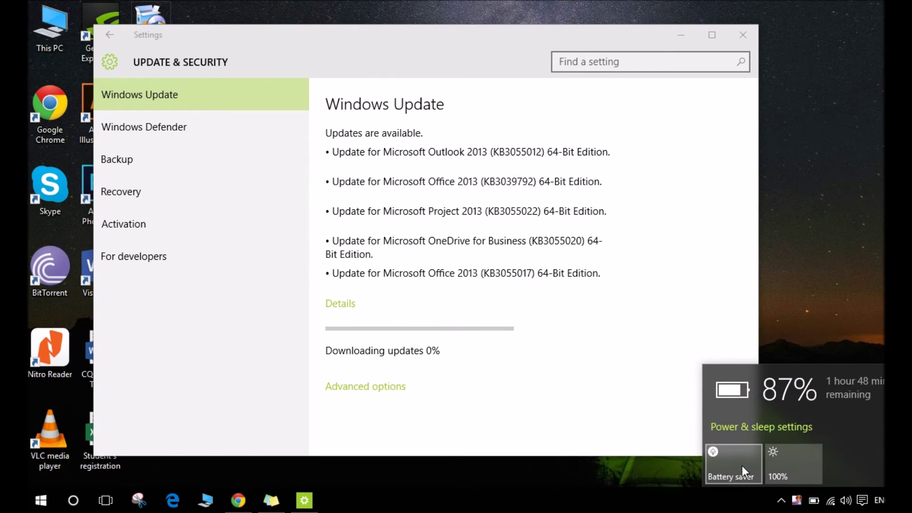
left_click(741, 465)
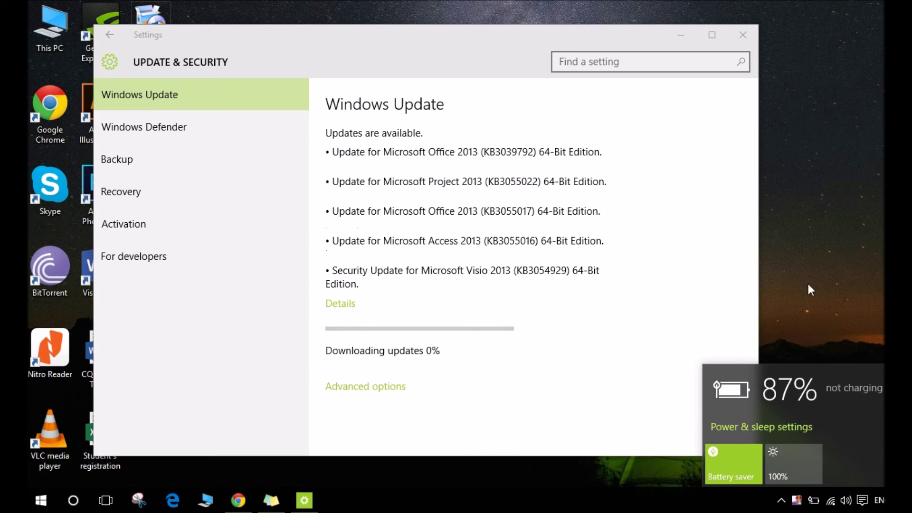
Step: Dismiss the battery flyout, reopen it from the tray, and switch Battery Saver on
left_click(629, 382)
left_click(815, 503)
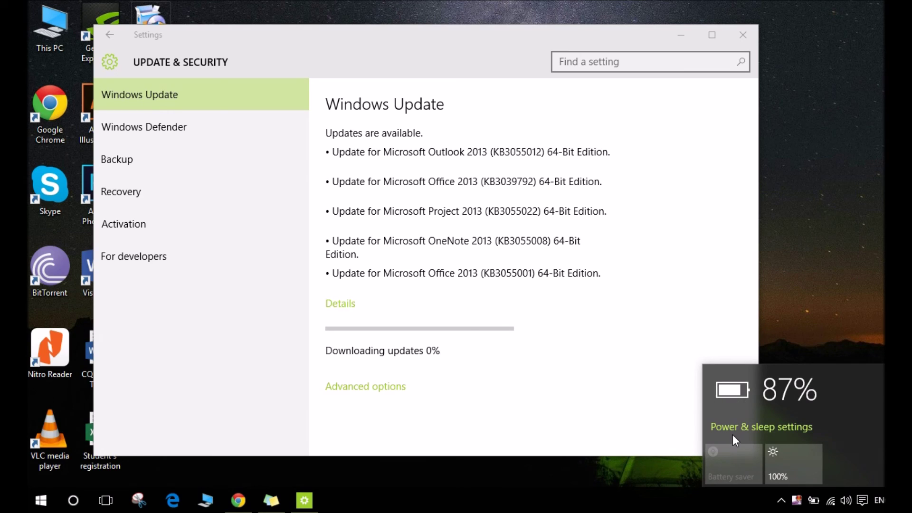
left_click(738, 465)
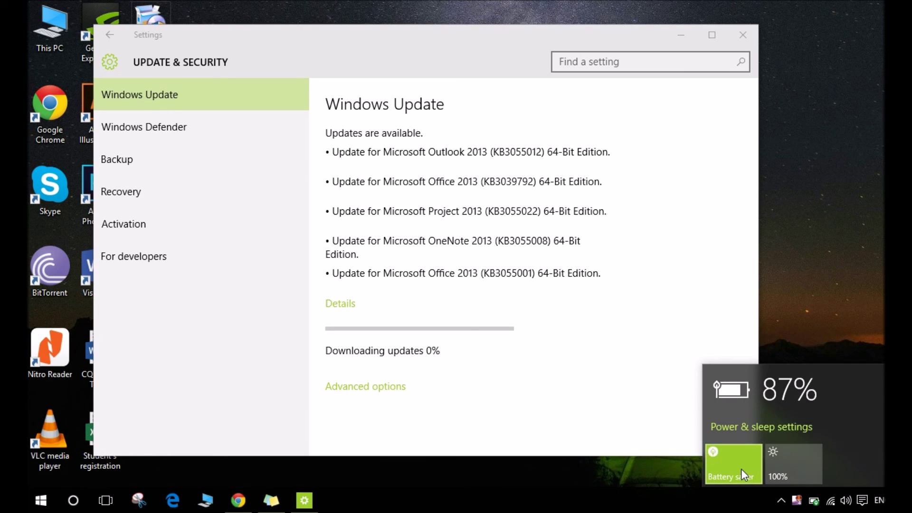